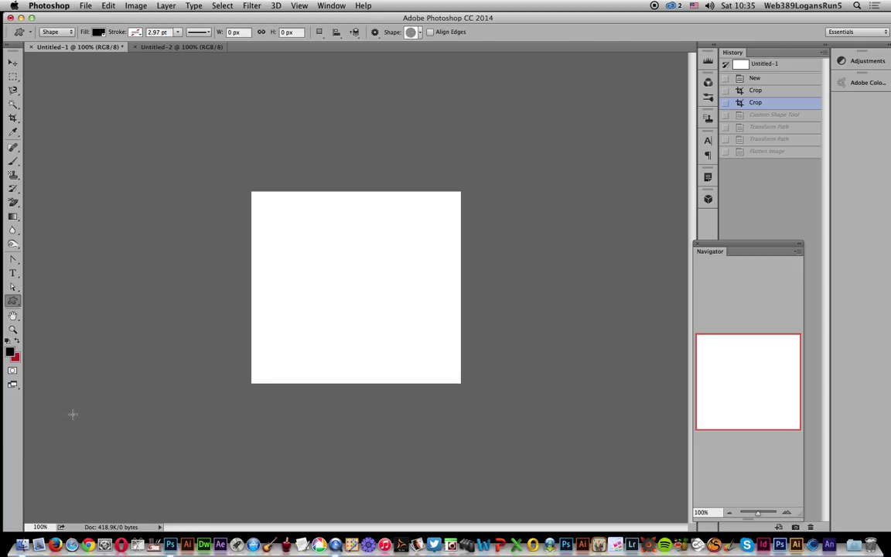
- Draw the concentric-circles custom shape, about 303 × 302 px, across the middle of the canvas
{"action": "left_click", "coordinate": [13, 303]}
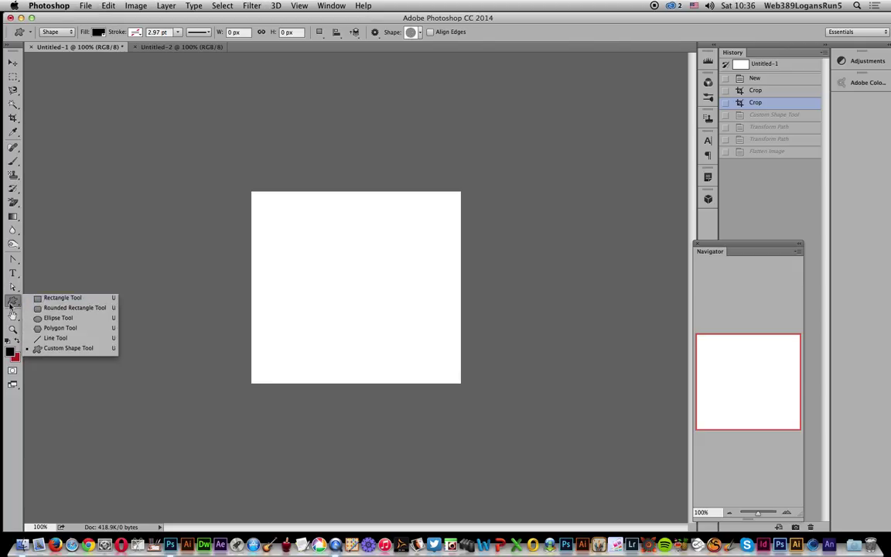
{"action": "left_click", "coordinate": [56, 33]}
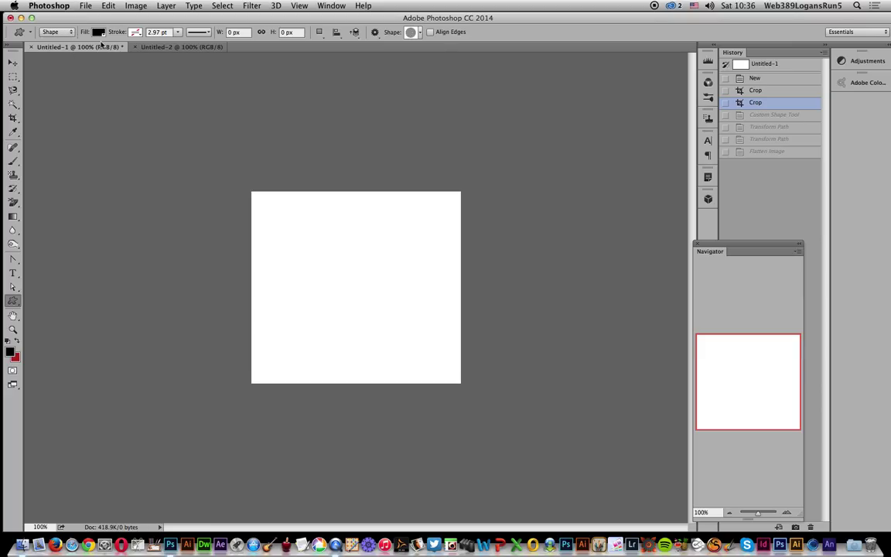
{"action": "left_click", "coordinate": [420, 35]}
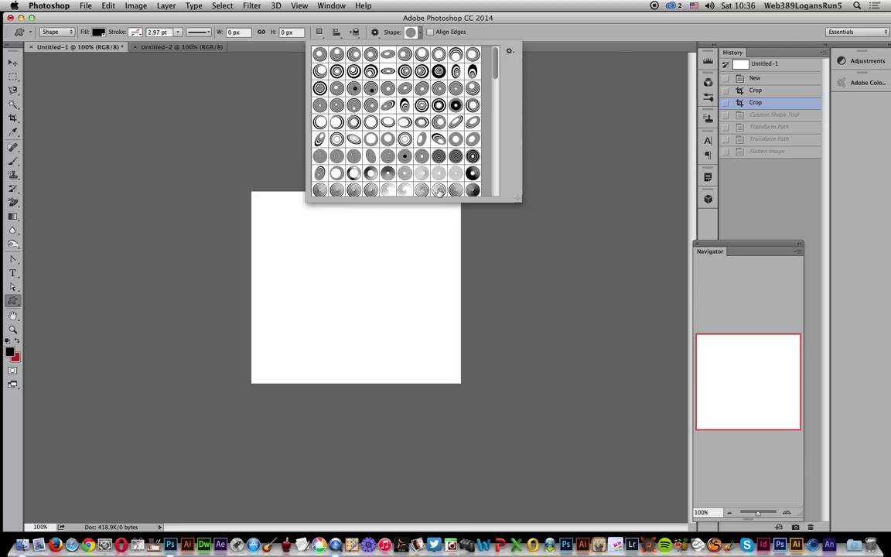
{"action": "left_click", "coordinate": [587, 33]}
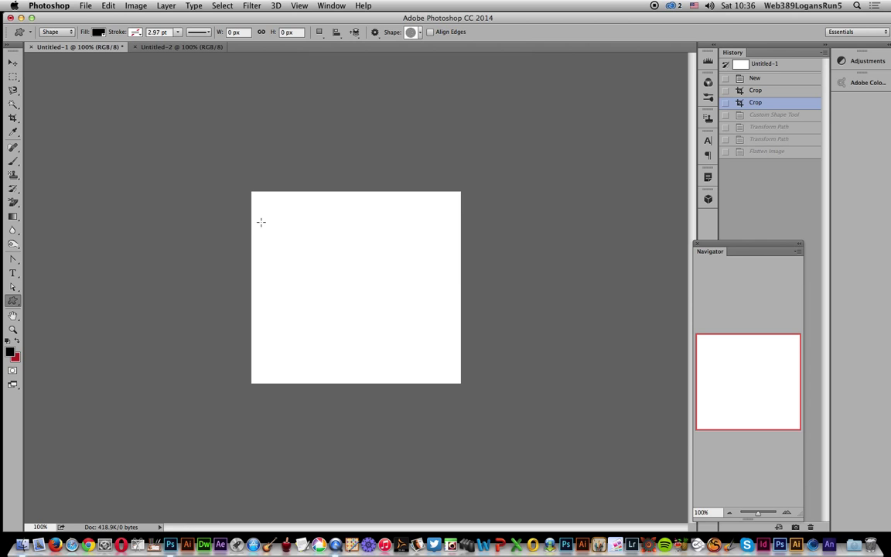
{"action": "left_click_drag", "start_coordinate": [268, 204], "coordinate": [407, 362]}
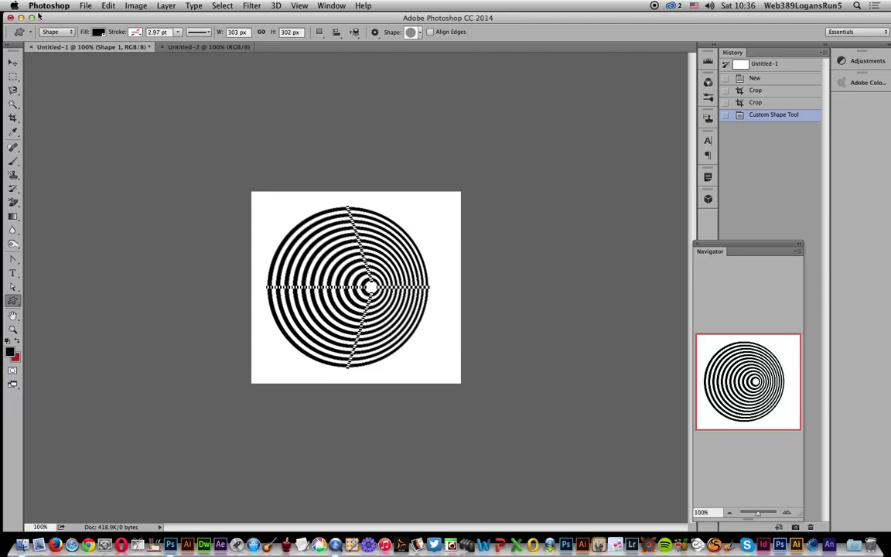
- Distort the ring shape by pulling all four corners outward into tilted ovals past the canvas edges
{"action": "left_click", "coordinate": [101, 8]}
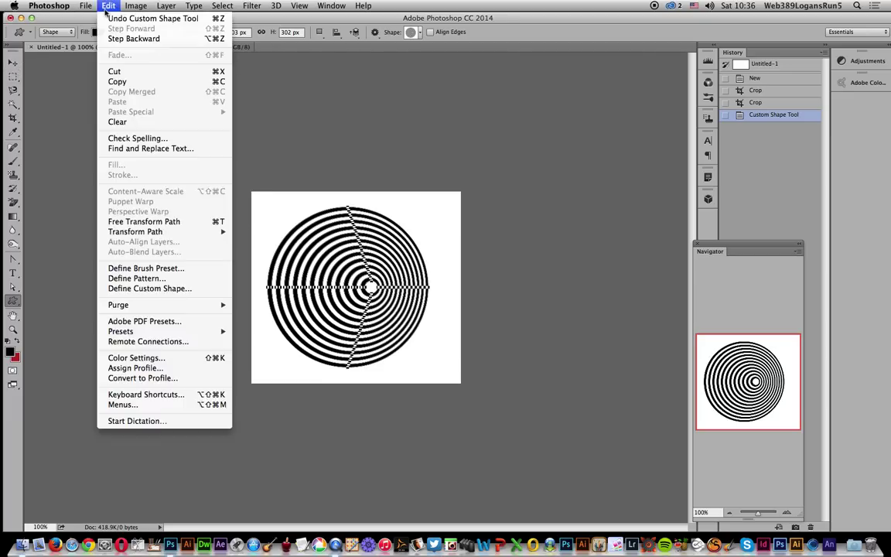
{"action": "mouse_move", "coordinate": [135, 232]}
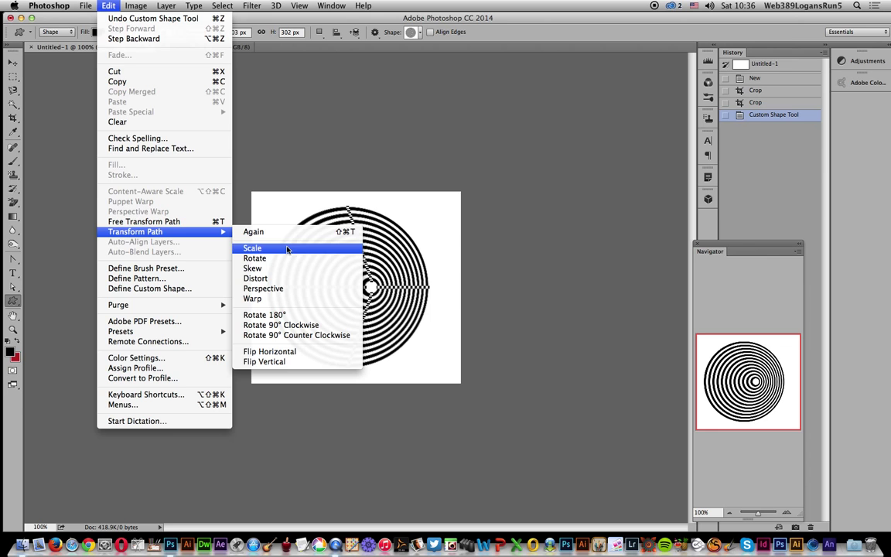
{"action": "left_click", "coordinate": [282, 282]}
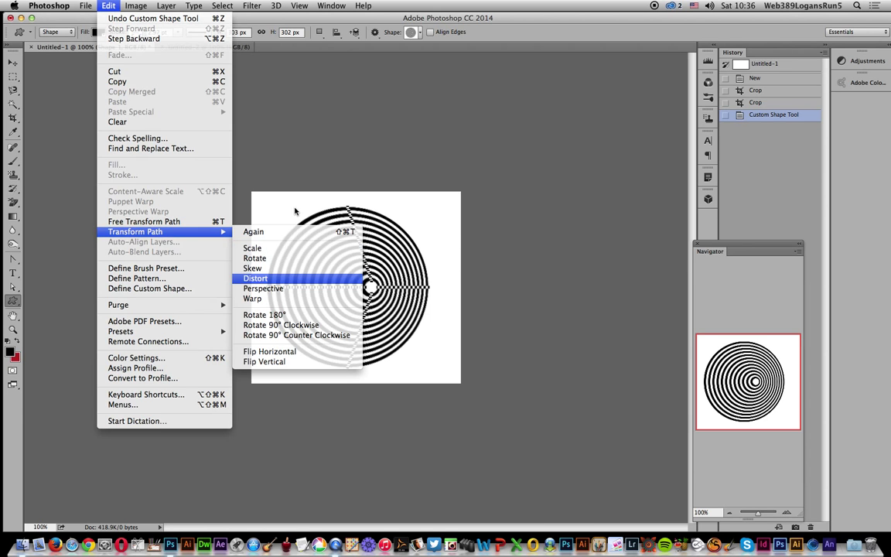
{"action": "left_click_drag", "start_coordinate": [267, 209], "coordinate": [150, 69]}
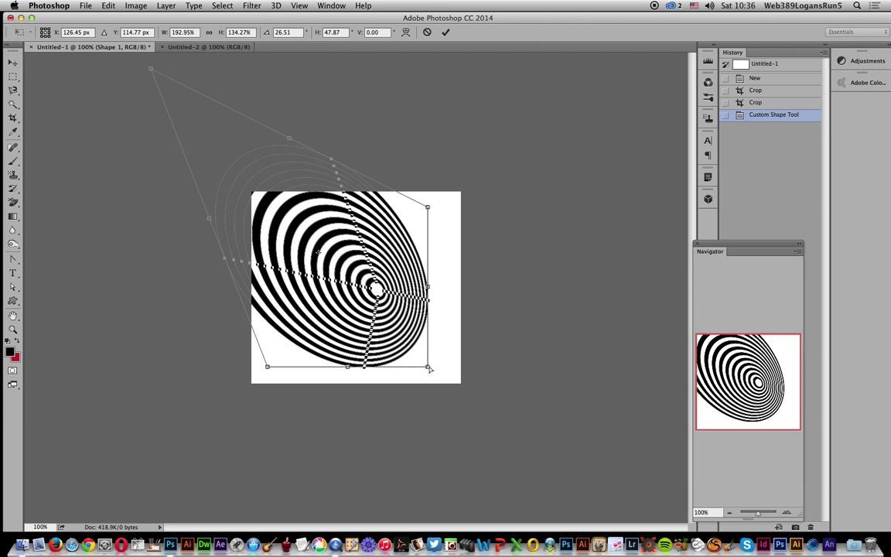
{"action": "left_click_drag", "start_coordinate": [429, 367], "coordinate": [549, 523]}
{"action": "left_click_drag", "start_coordinate": [428, 209], "coordinate": [542, 159]}
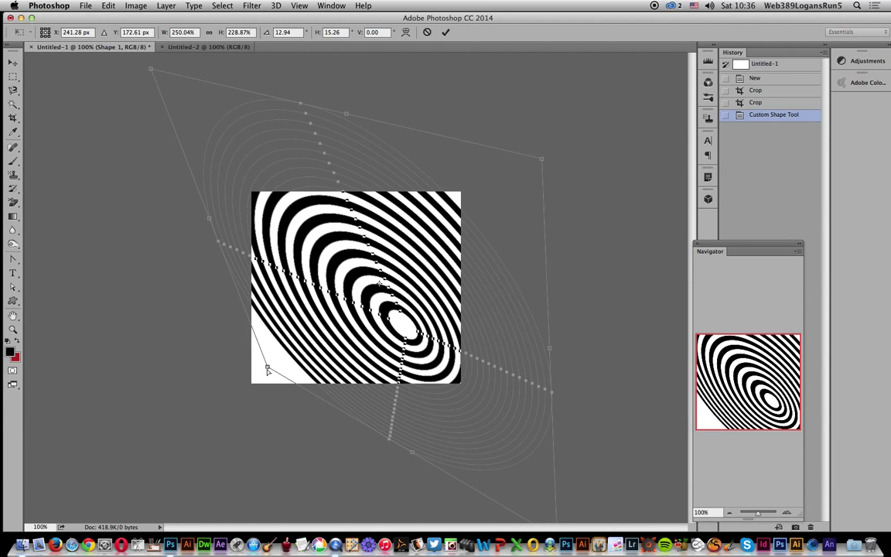
{"action": "left_click_drag", "start_coordinate": [267, 369], "coordinate": [218, 395]}
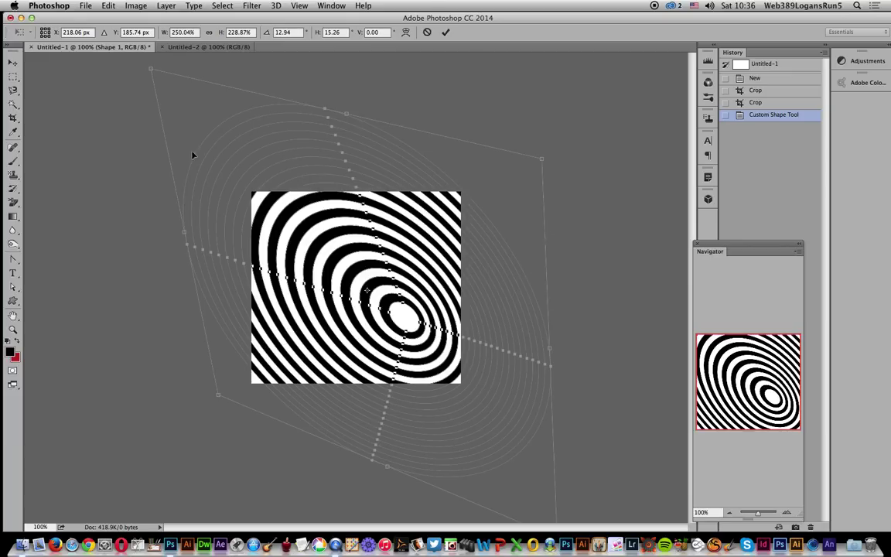
- Commit the distortion and flatten the image into a single layer
{"action": "left_click", "coordinate": [445, 33]}
{"action": "left_click", "coordinate": [167, 6]}
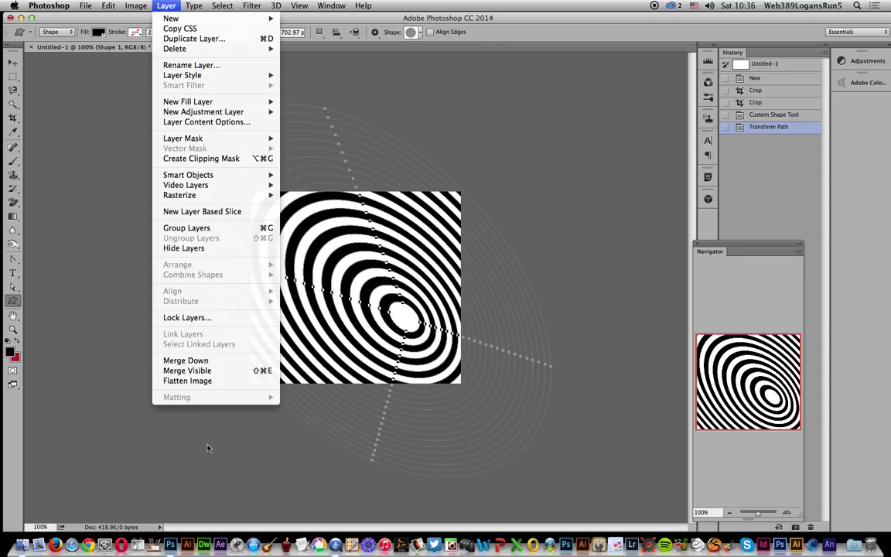
{"action": "left_click", "coordinate": [187, 381]}
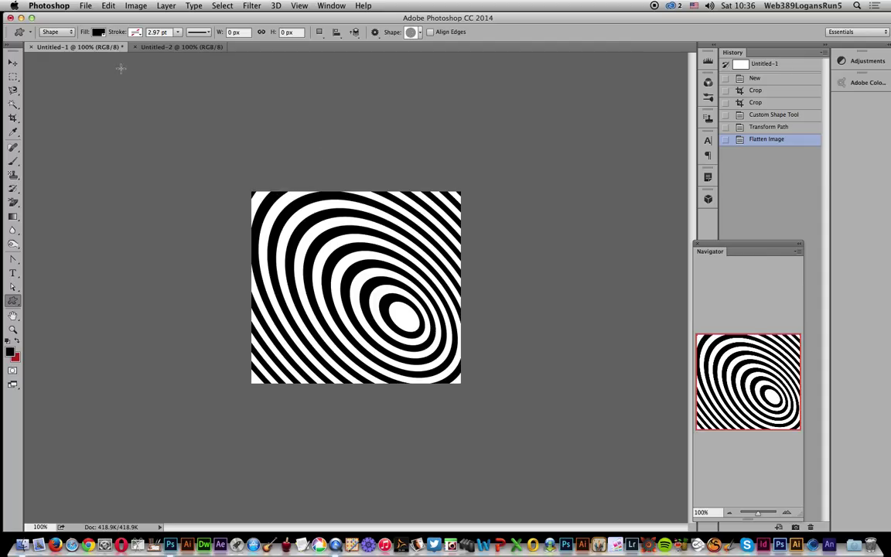
- Define the flattened ring image as a pattern named Pattern 9
{"action": "left_click", "coordinate": [109, 6]}
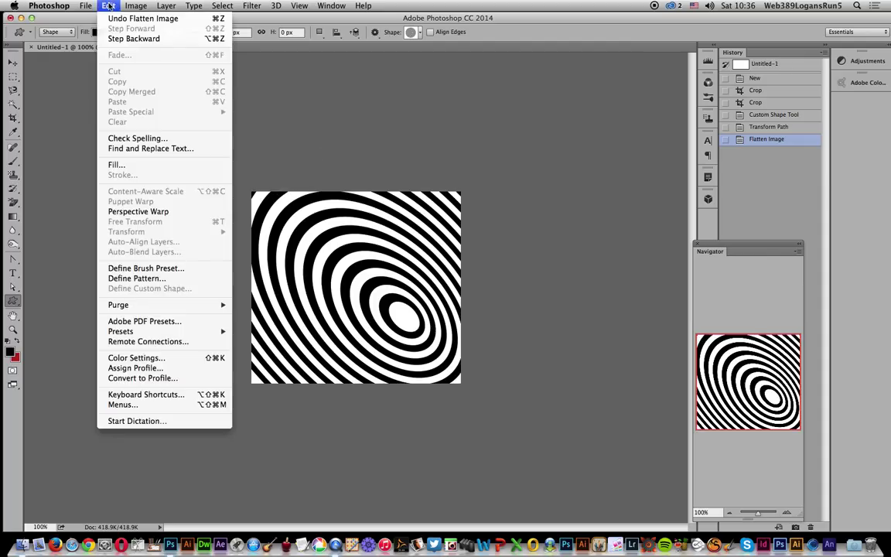
{"action": "left_click", "coordinate": [138, 279]}
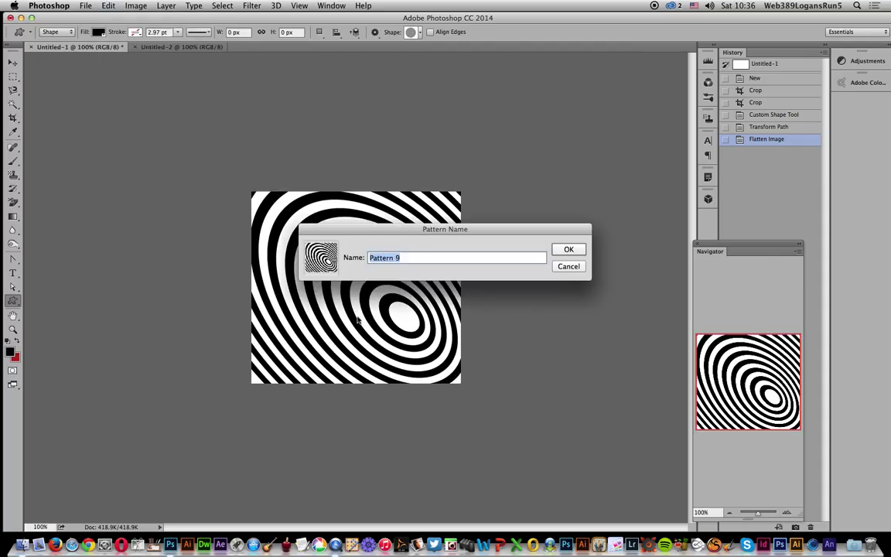
{"action": "left_click", "coordinate": [581, 252]}
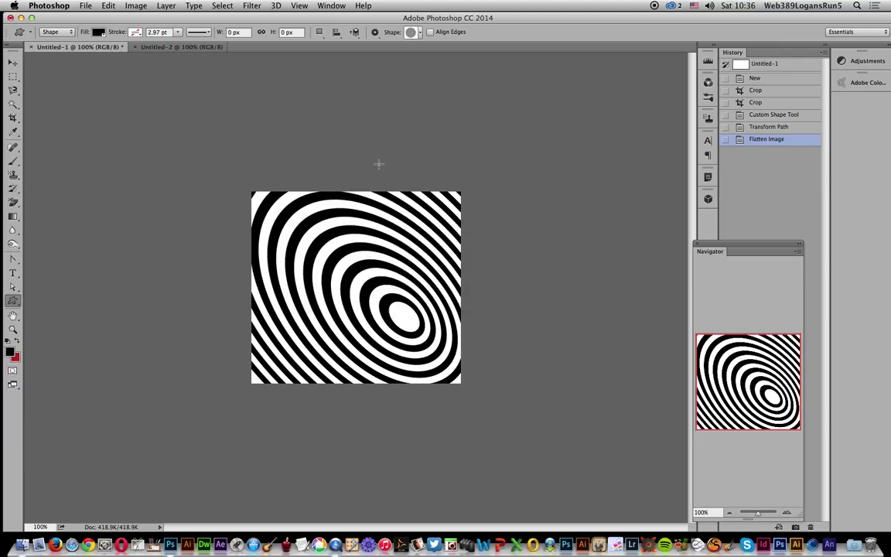
- In Untitled-2, set up a Pattern fill using Pattern 9 with the Random Fill script
{"action": "left_click", "coordinate": [155, 43]}
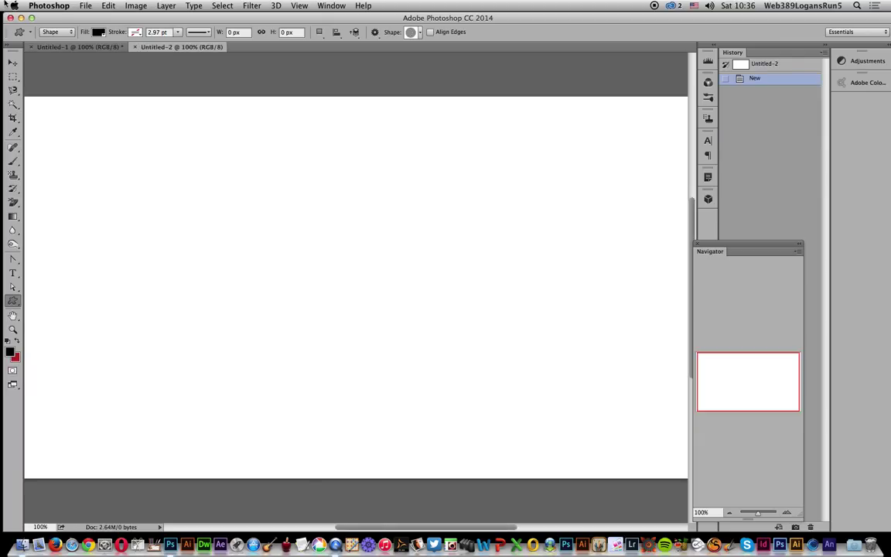
{"action": "left_click", "coordinate": [108, 8]}
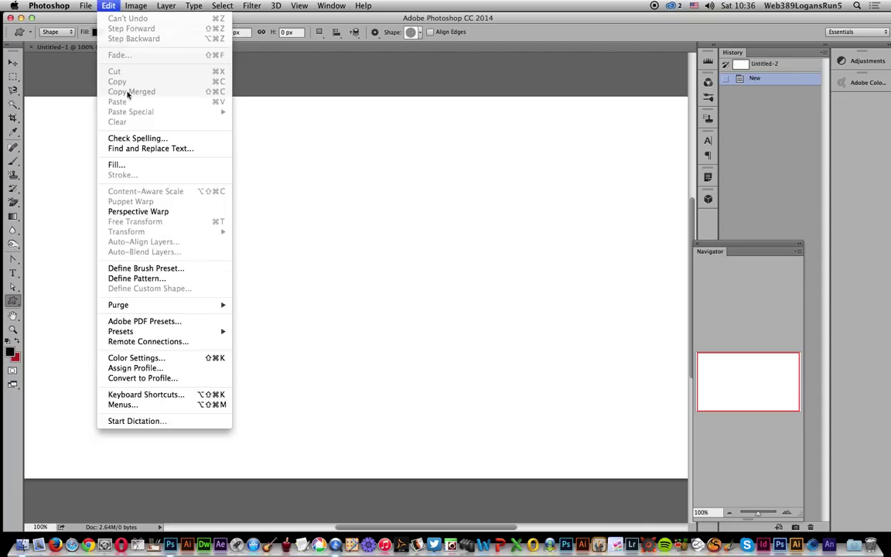
{"action": "left_click", "coordinate": [140, 166]}
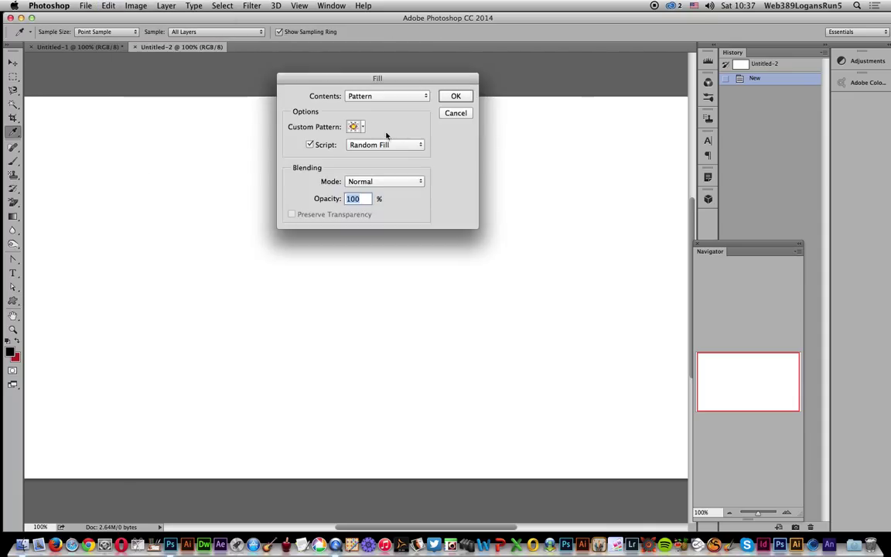
{"action": "left_click", "coordinate": [355, 94]}
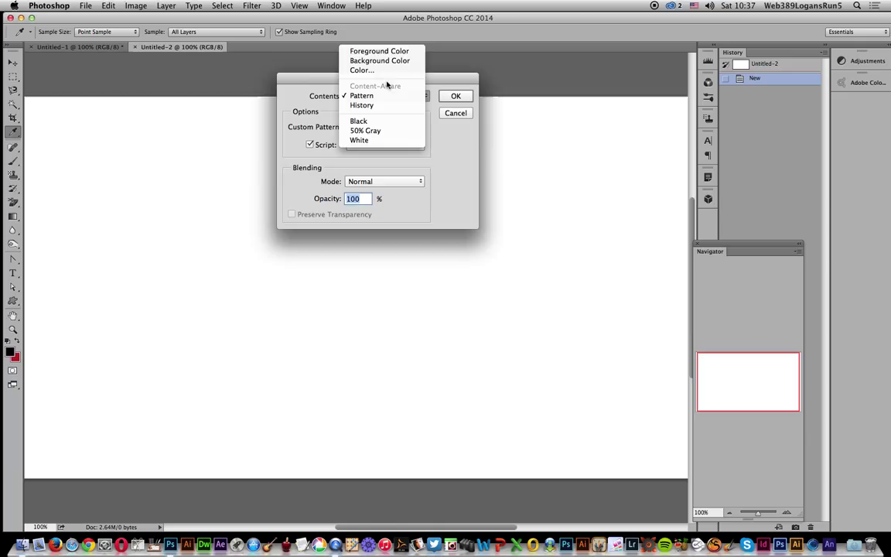
{"action": "key", "text": "Down"}
{"action": "key", "text": "Return"}
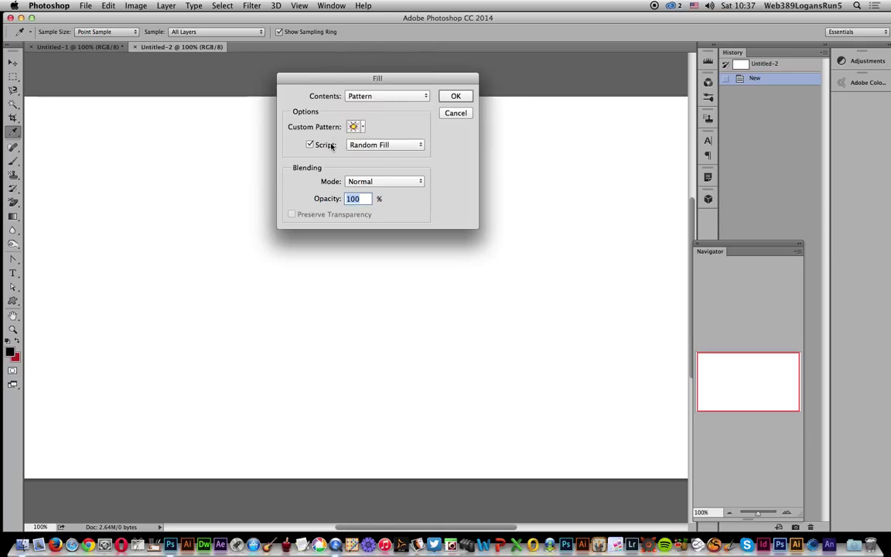
{"action": "left_click", "coordinate": [362, 128]}
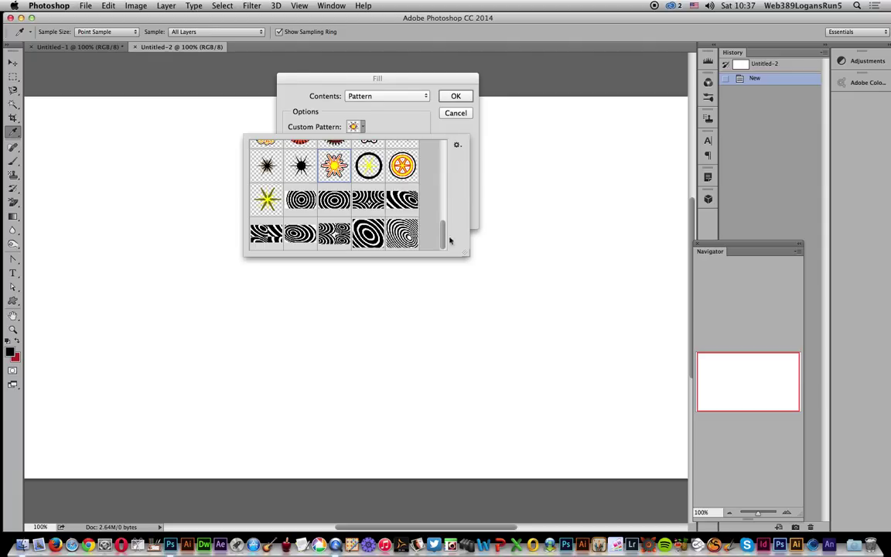
{"action": "left_click", "coordinate": [391, 240]}
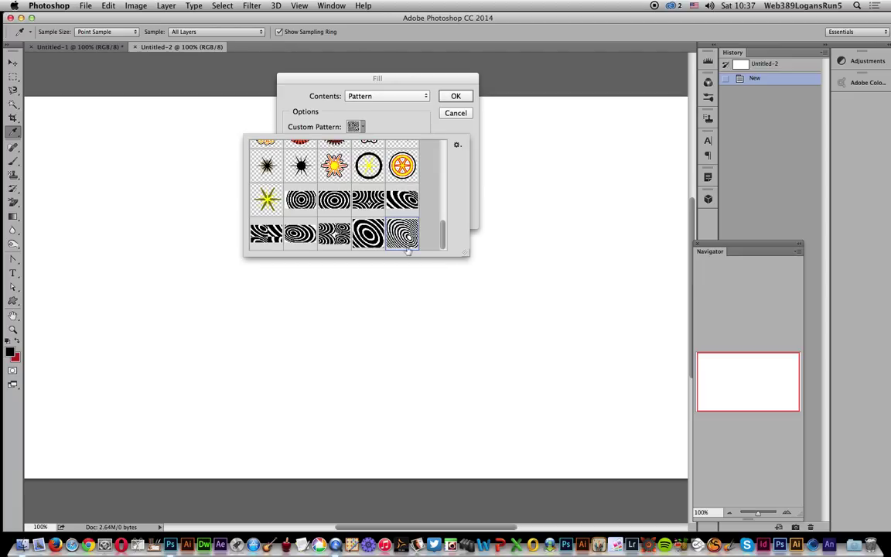
{"action": "left_click", "coordinate": [389, 118]}
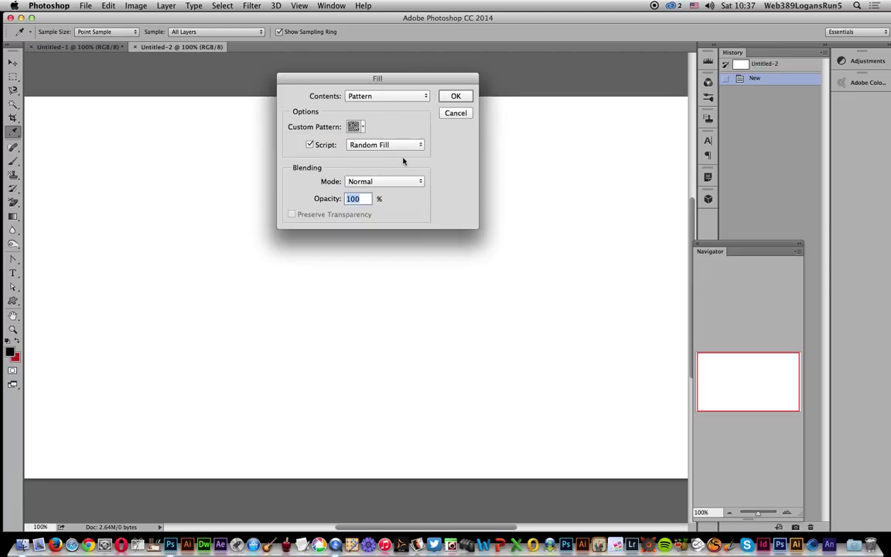
- Run the Random Fill at density 10, scale 0.48 with pattern rotation on
{"action": "left_click", "coordinate": [456, 96]}
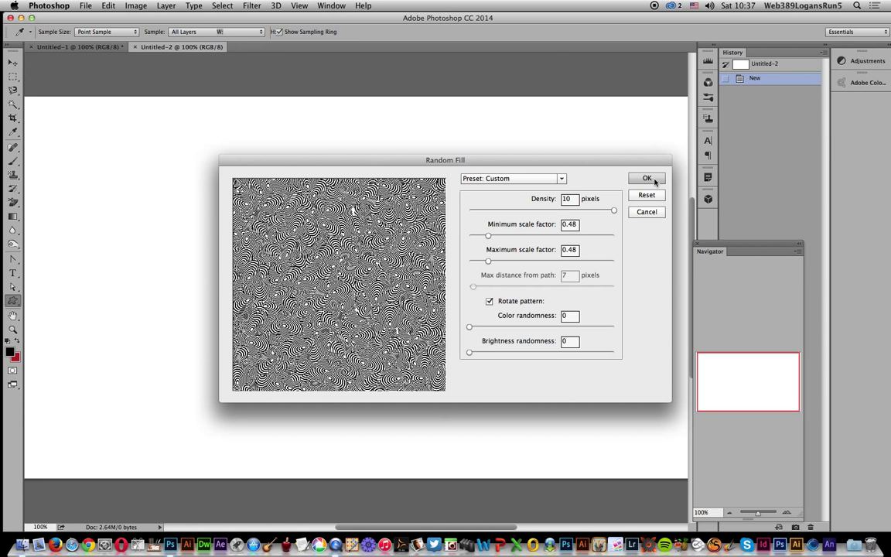
{"action": "left_click", "coordinate": [646, 179]}
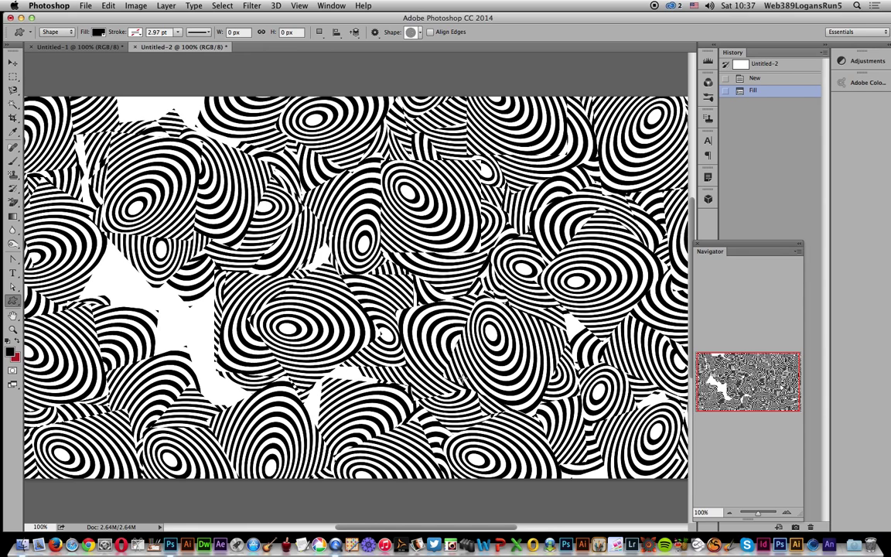
- Add a new empty layer named Layer 1
{"action": "left_click", "coordinate": [165, 6]}
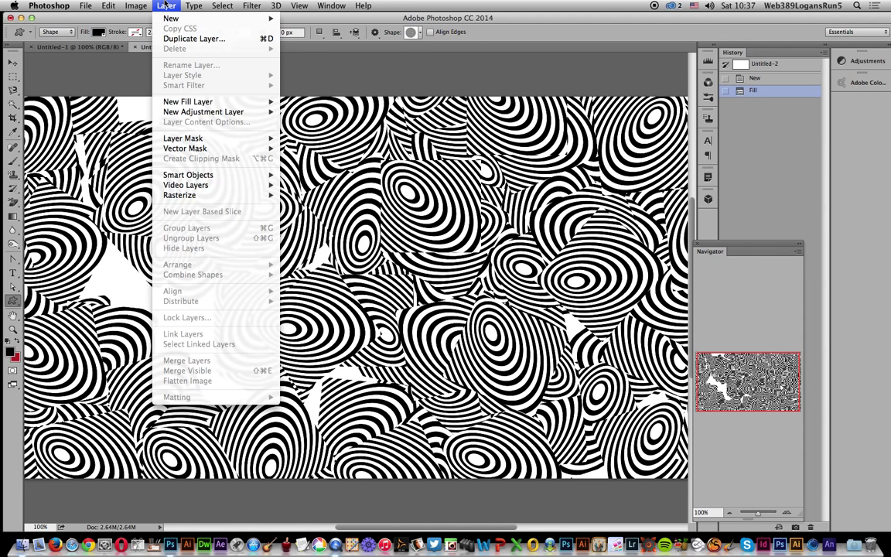
{"action": "mouse_move", "coordinate": [171, 18]}
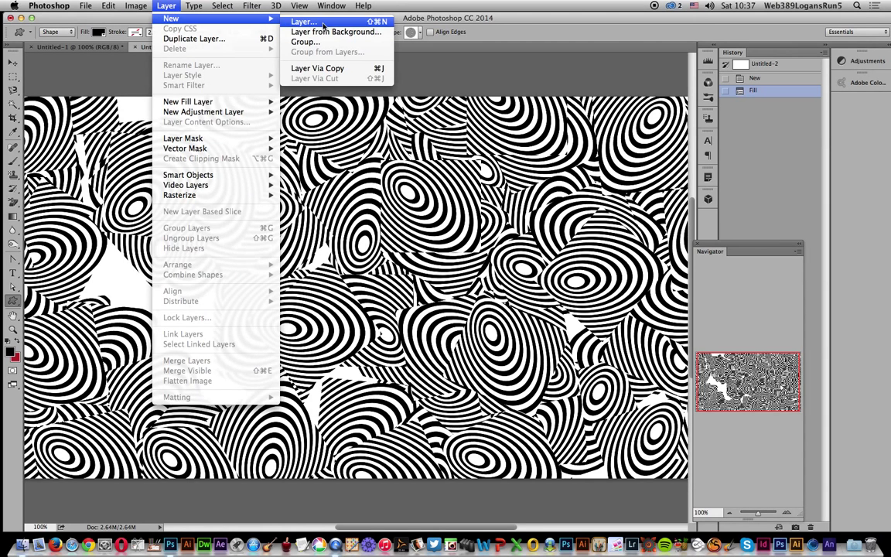
{"action": "left_click", "coordinate": [303, 21]}
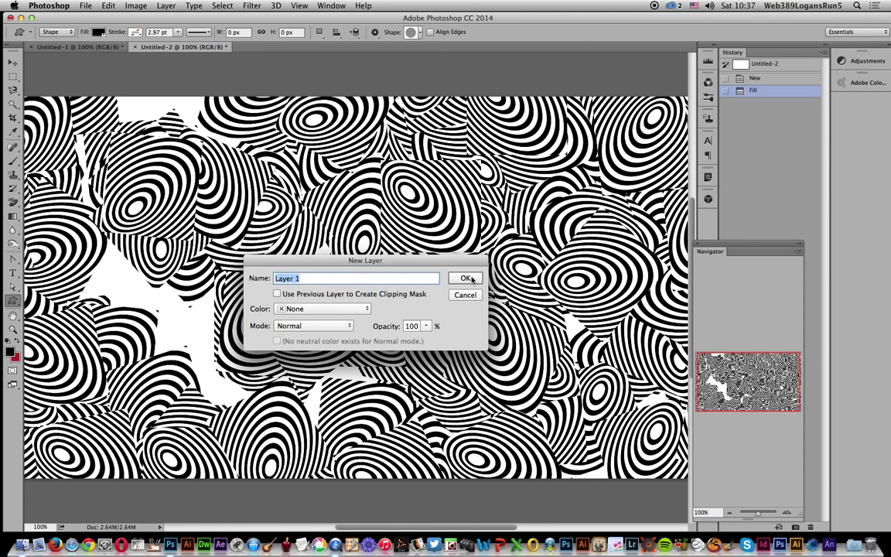
{"action": "key", "text": "Return"}
- Fill Layer 1 with a second Random Fill scatter of Pattern 9 rings
{"action": "left_click", "coordinate": [109, 5]}
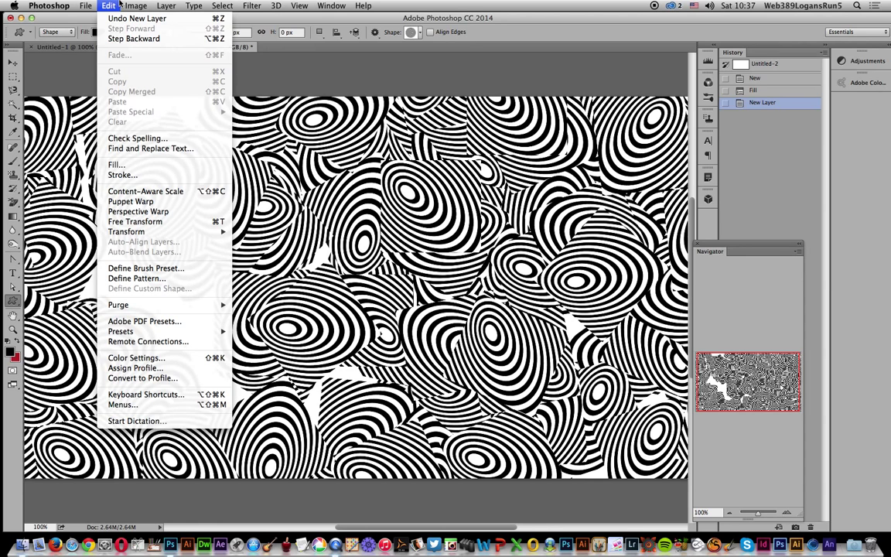
{"action": "left_click", "coordinate": [122, 154]}
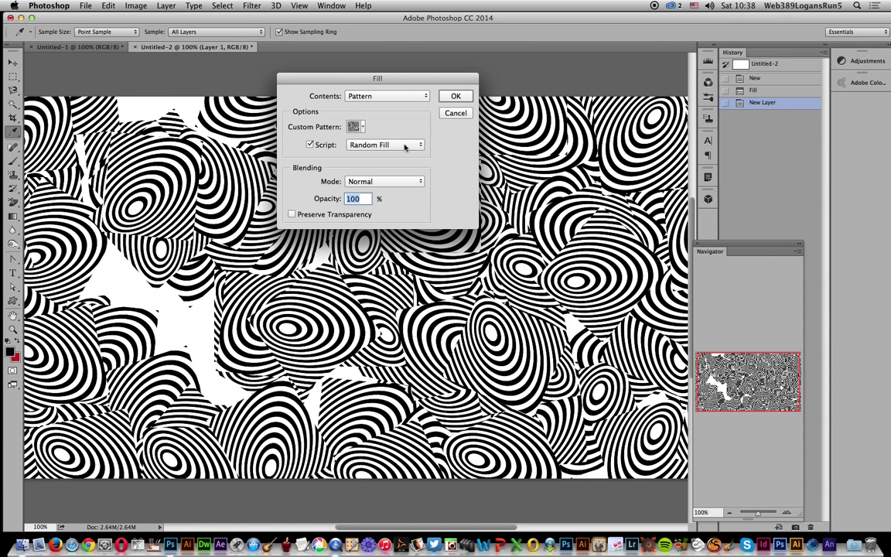
{"action": "left_click", "coordinate": [468, 97]}
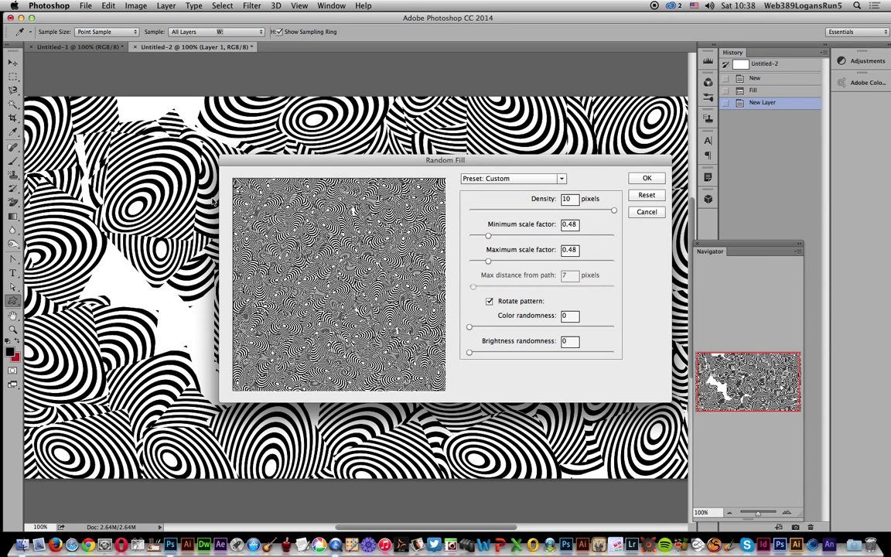
{"action": "left_click", "coordinate": [648, 179]}
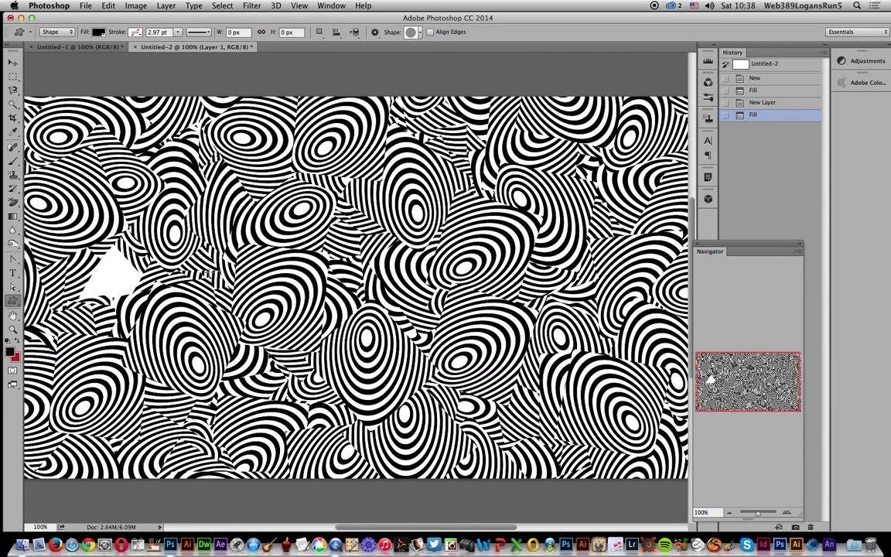
- Add another new empty layer named Layer 2
{"action": "left_click", "coordinate": [165, 5]}
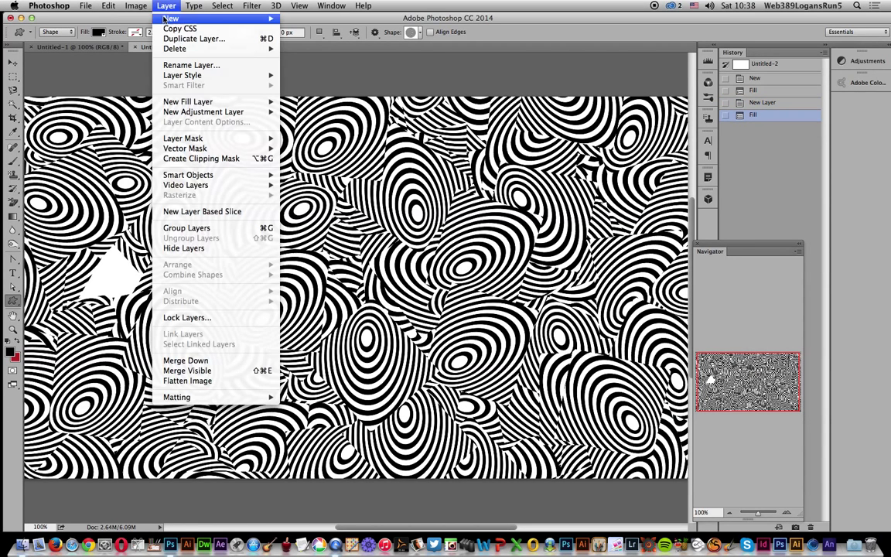
{"action": "mouse_move", "coordinate": [194, 16]}
{"action": "left_click", "coordinate": [317, 16]}
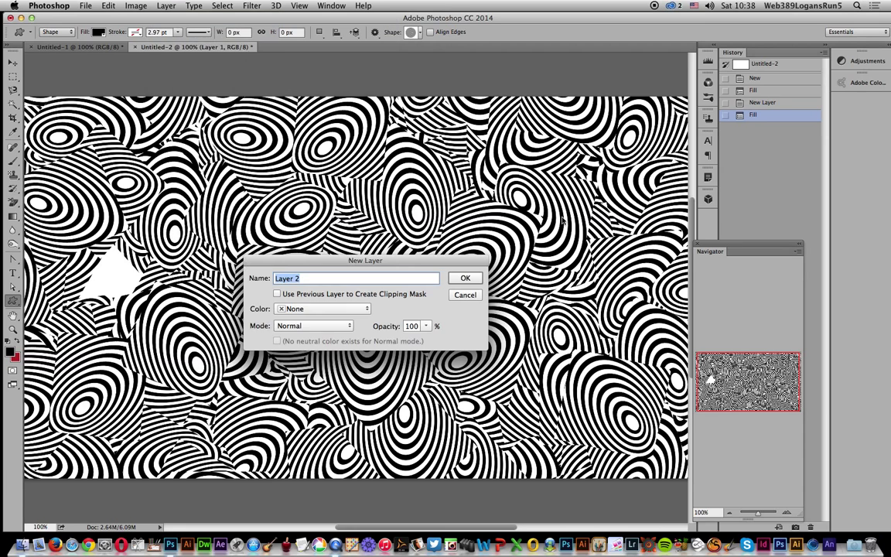
{"action": "left_click", "coordinate": [465, 278]}
- Fill Layer 2 with a third Random Fill ring scatter, covering the last white gap
{"action": "left_click", "coordinate": [108, 6]}
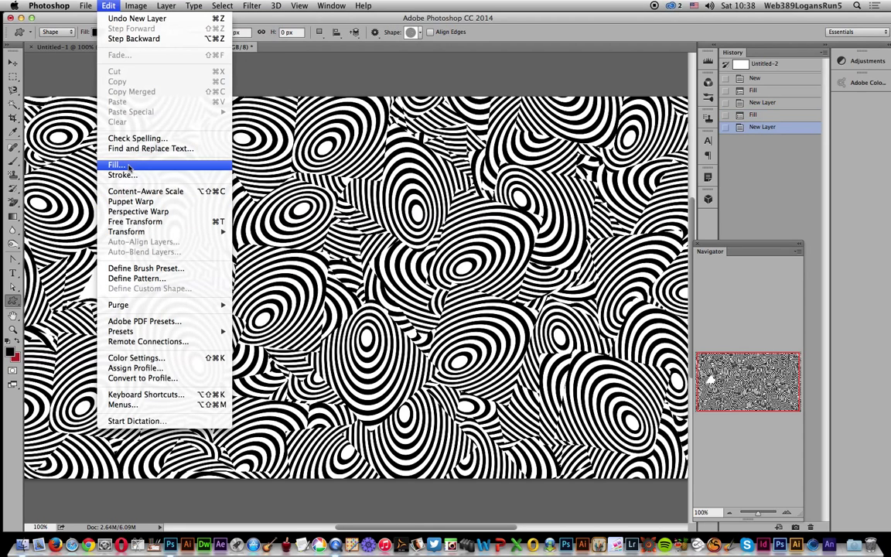
{"action": "left_click", "coordinate": [130, 166]}
{"action": "left_click", "coordinate": [409, 91]}
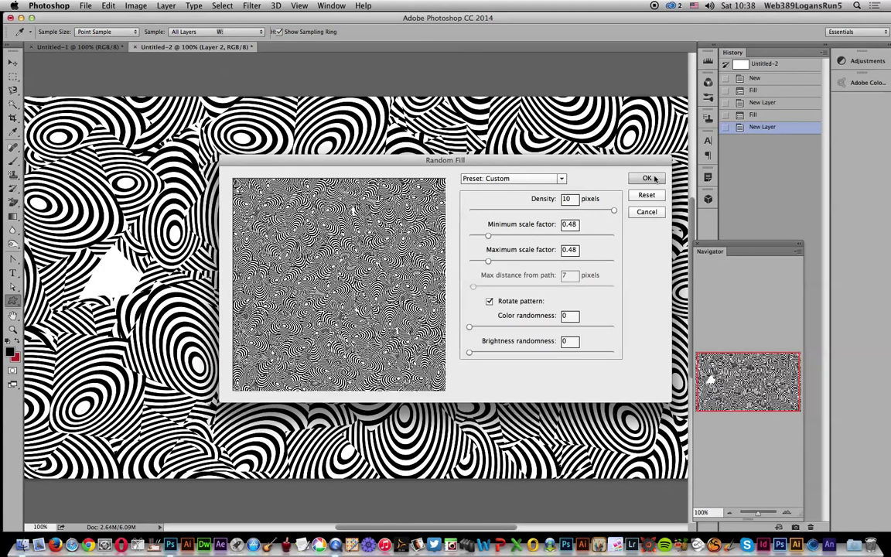
{"action": "left_click", "coordinate": [647, 179]}
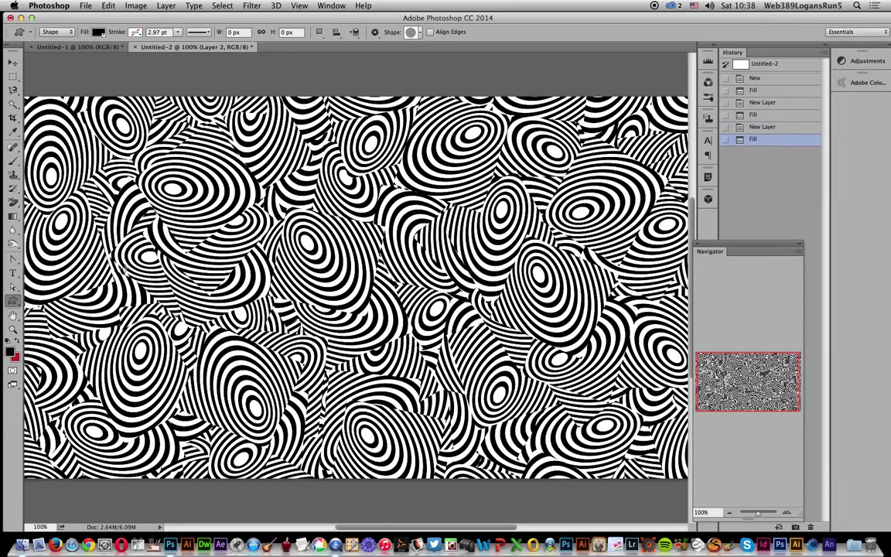